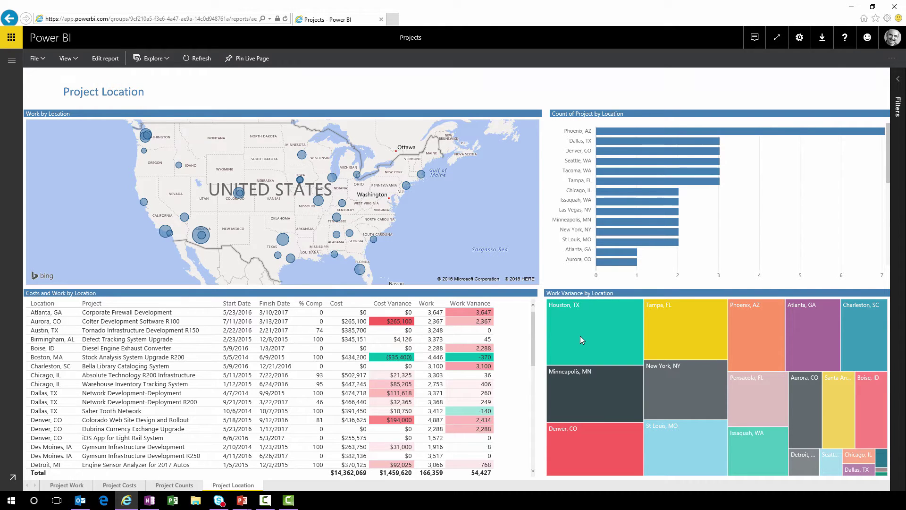
# Cross-filter the location visuals to Phoenix, AZ, then view the Project Counts page
pyautogui.click(642, 132)
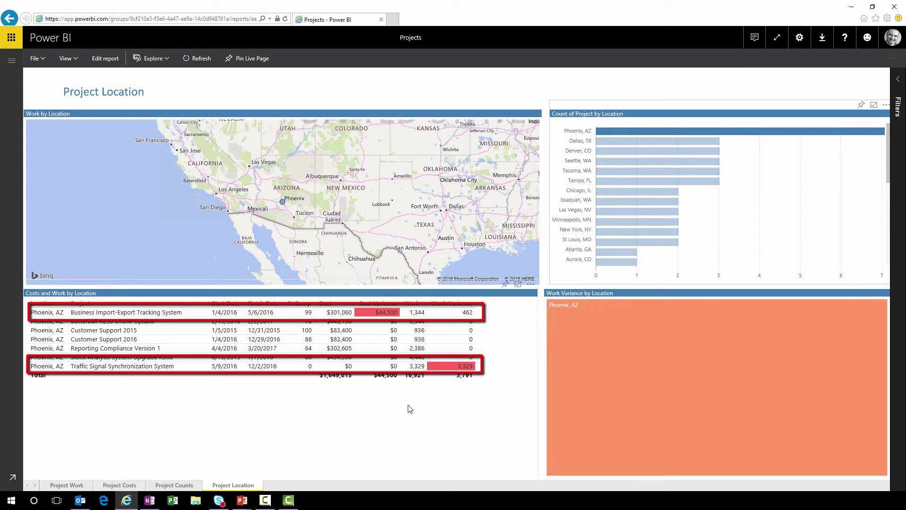
pyautogui.click(181, 486)
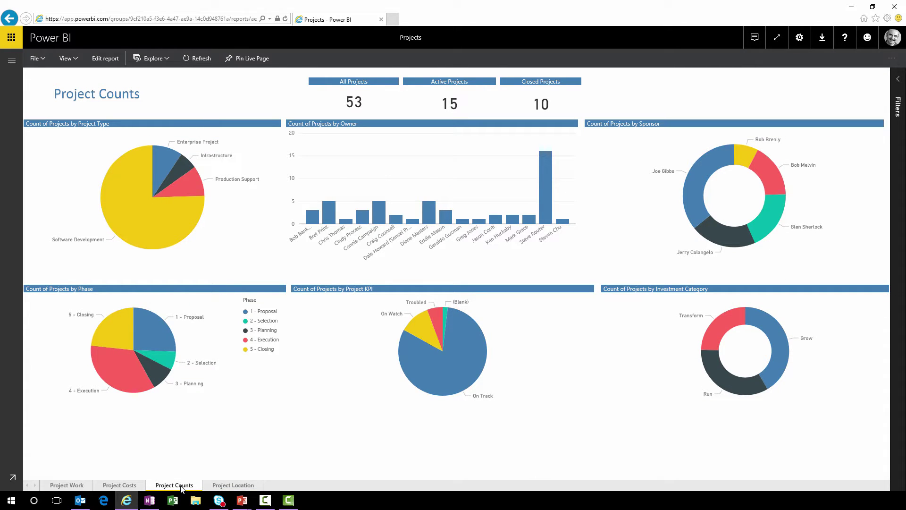
pyautogui.moveTo(178, 214)
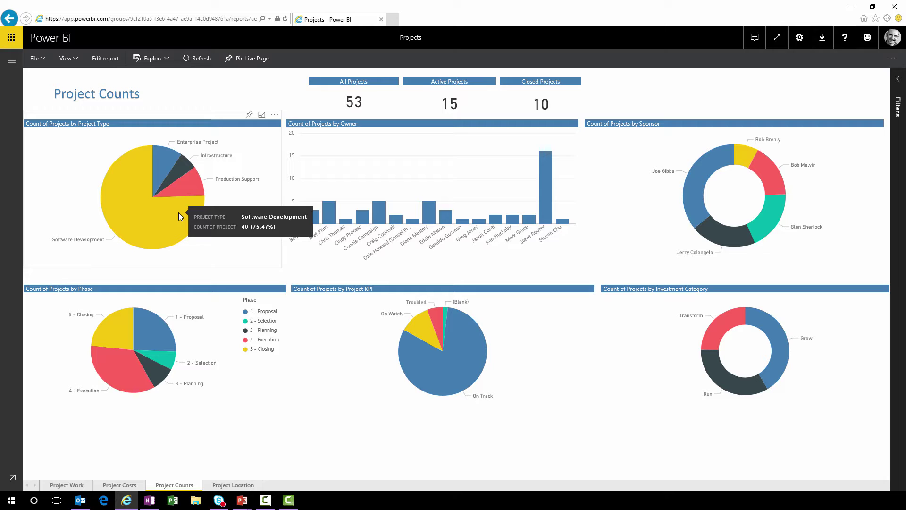
pyautogui.moveTo(184, 188)
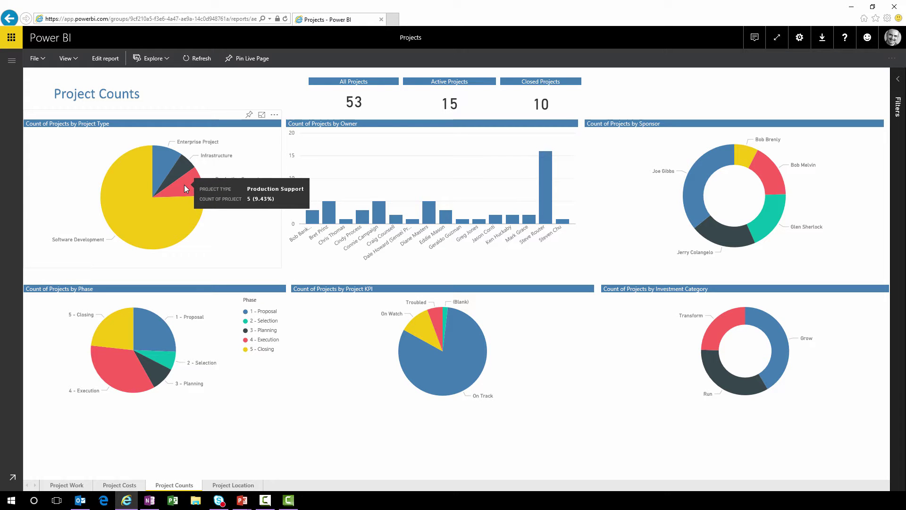
pyautogui.moveTo(184, 172)
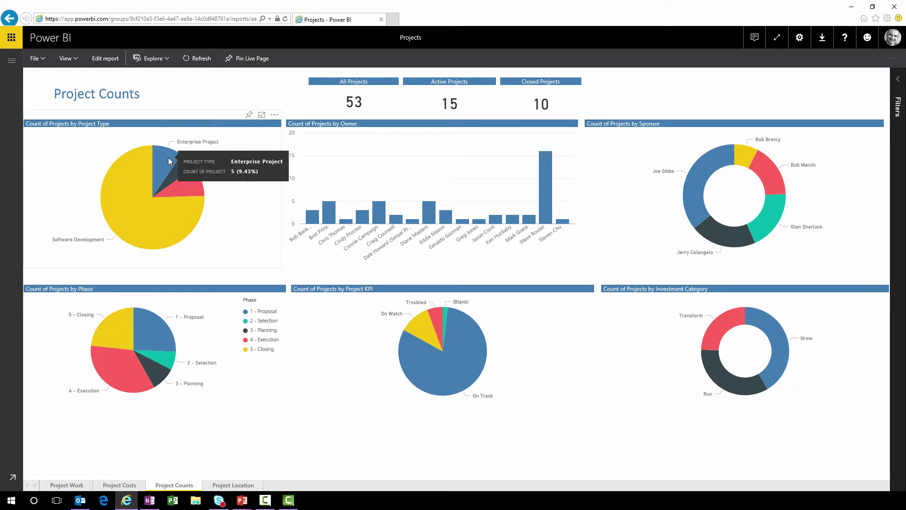
pyautogui.moveTo(161, 335)
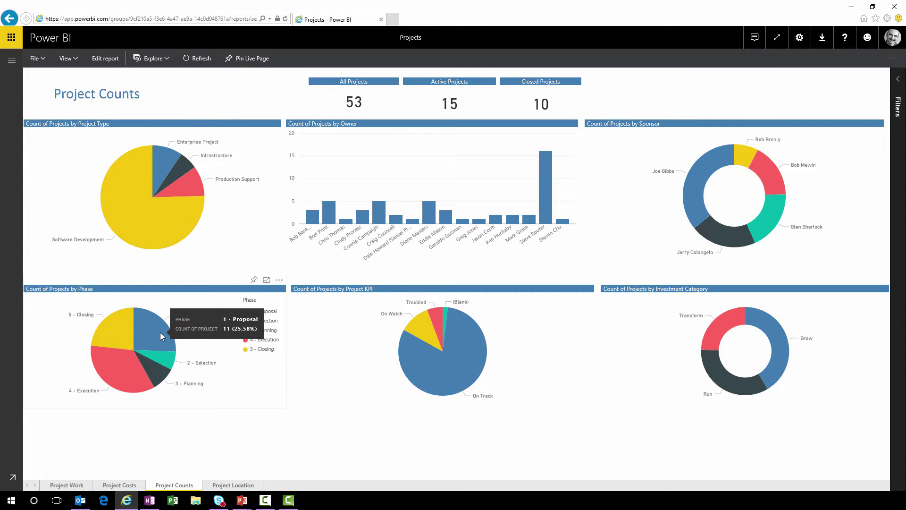
pyautogui.moveTo(162, 359)
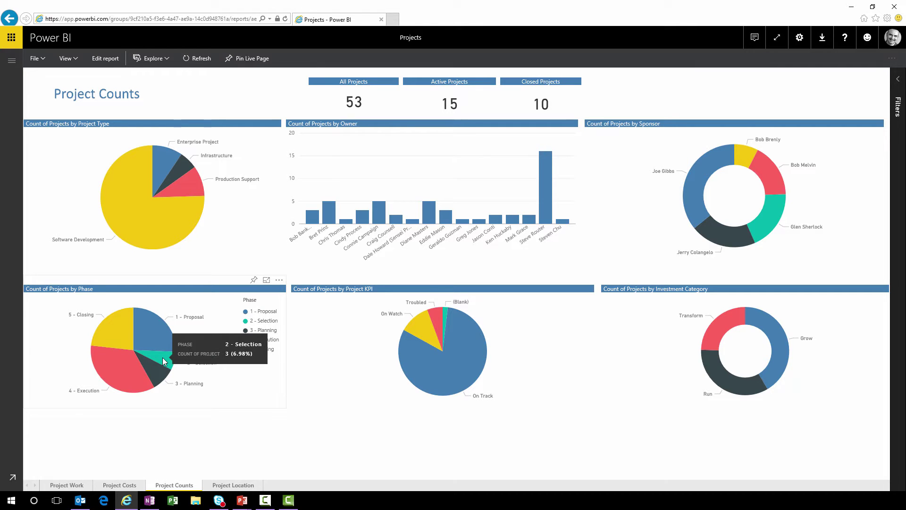
pyautogui.moveTo(156, 375)
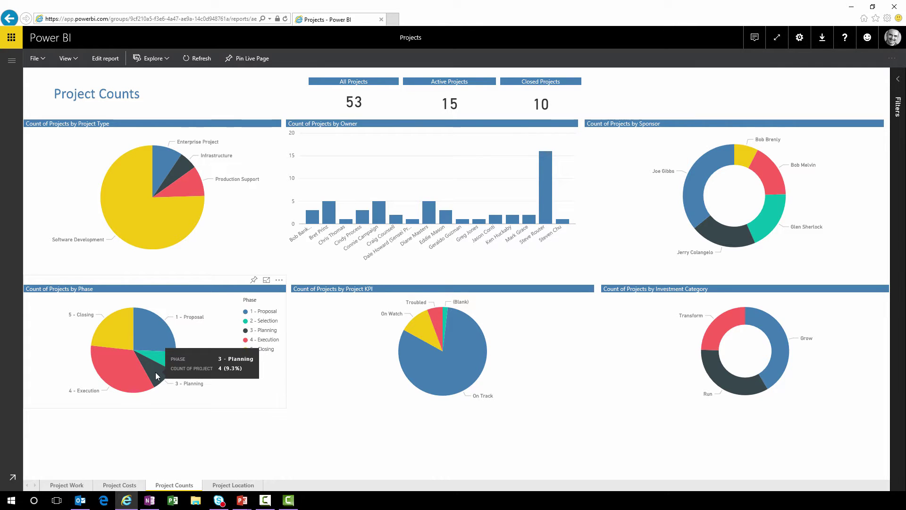
pyautogui.moveTo(117, 339)
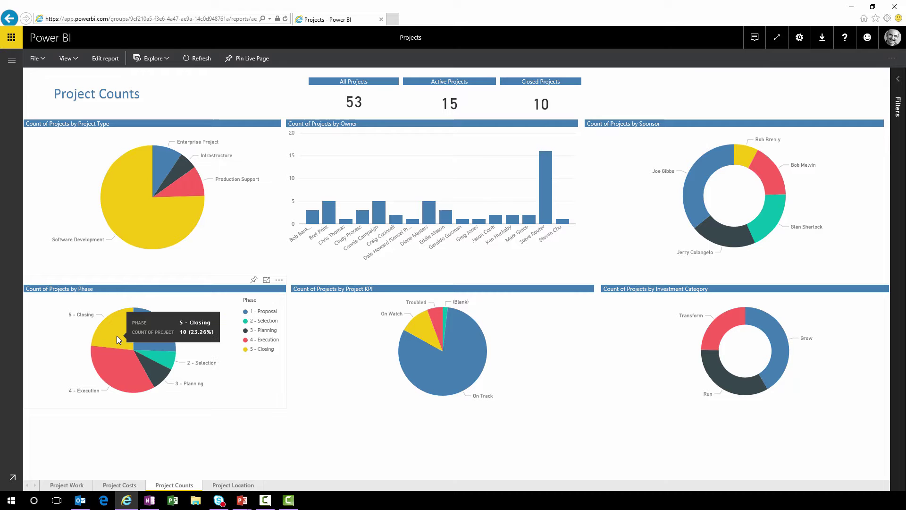
# Show the Project Costs page and inspect its scatter chart bubbles
pyautogui.click(116, 486)
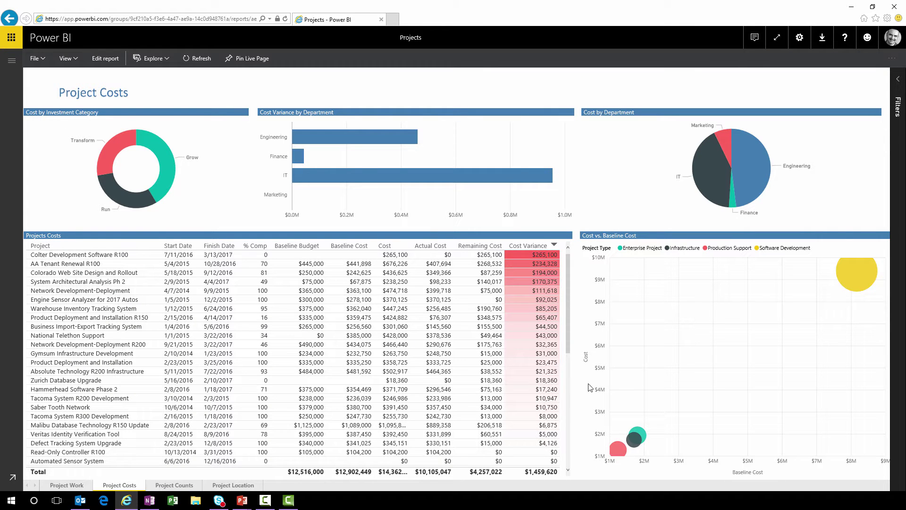
pyautogui.moveTo(868, 281)
# Show the Project Work page filtered to the Troubled slice of the KPI pie
pyautogui.click(71, 486)
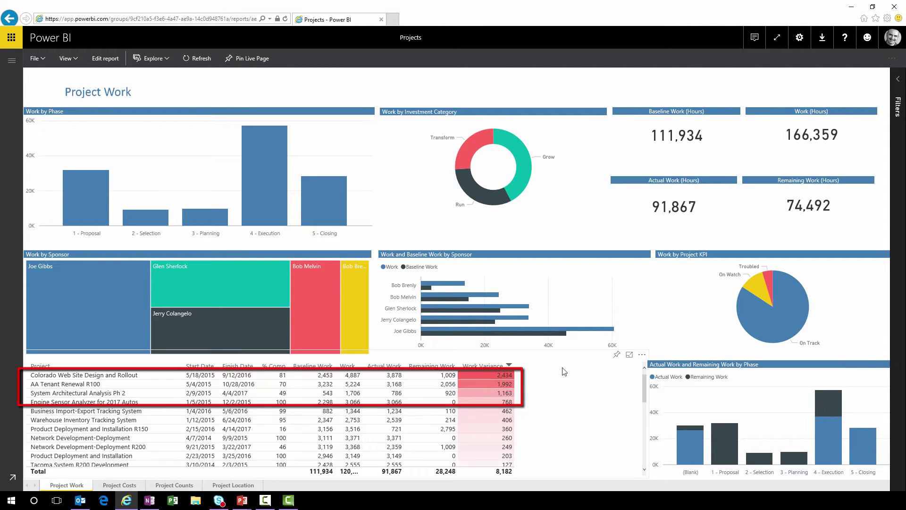
pyautogui.click(771, 277)
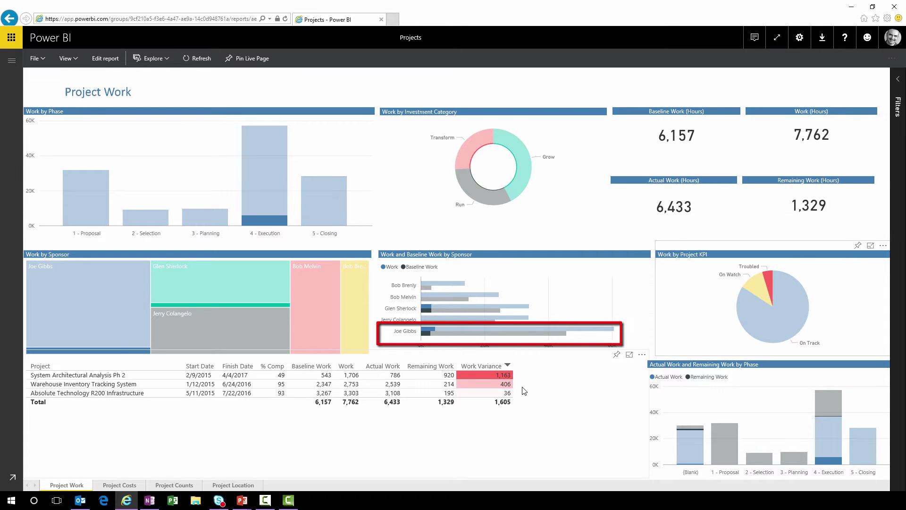
# Open the Gantt Charts report and view its Summary tasks and Milestones pages
pyautogui.click(12, 60)
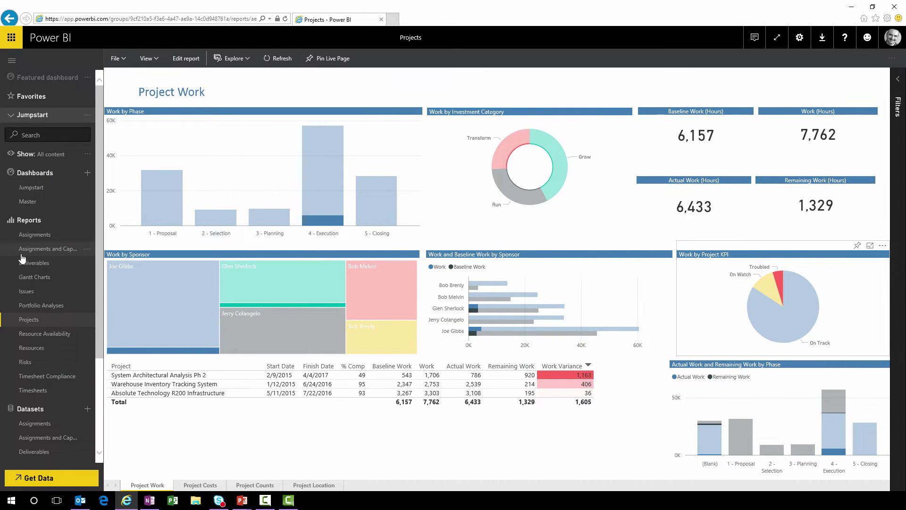
pyautogui.click(31, 278)
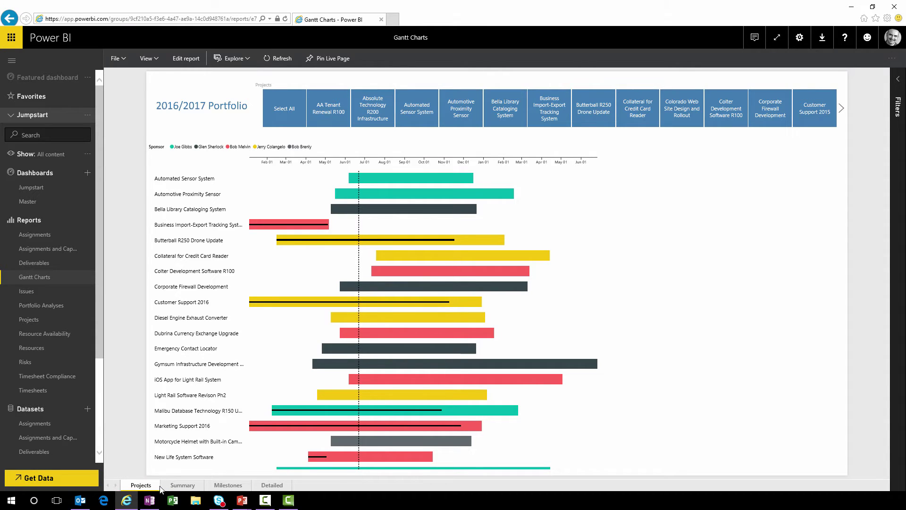
pyautogui.click(180, 486)
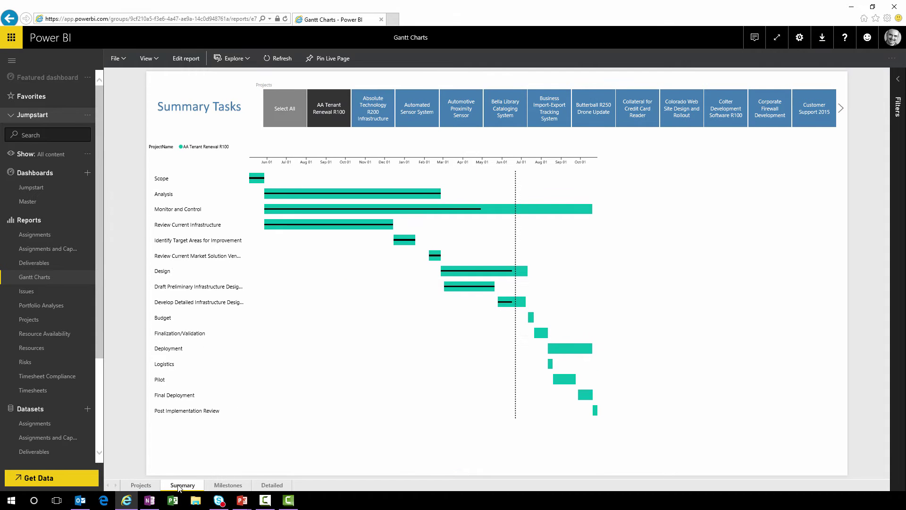
pyautogui.click(223, 486)
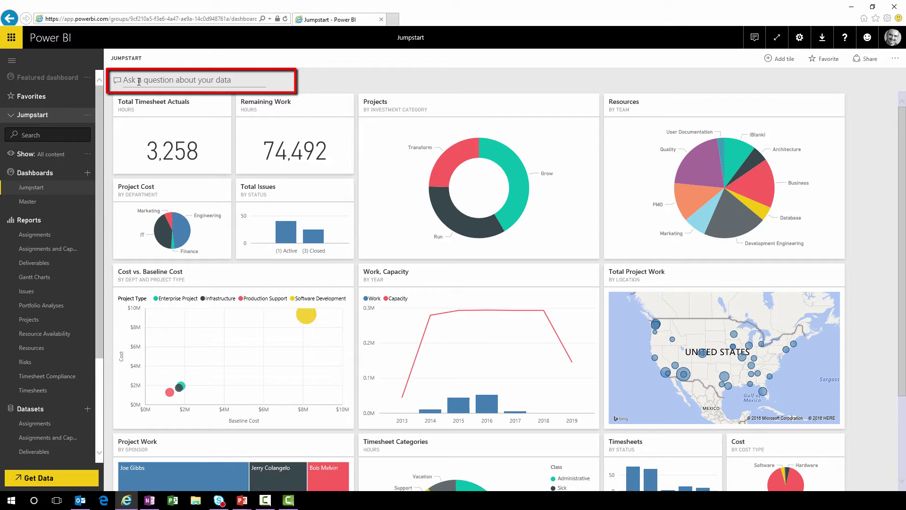
# Ask Q&A to 'show count of projects by Project KPI as pie'
pyautogui.click(139, 82)
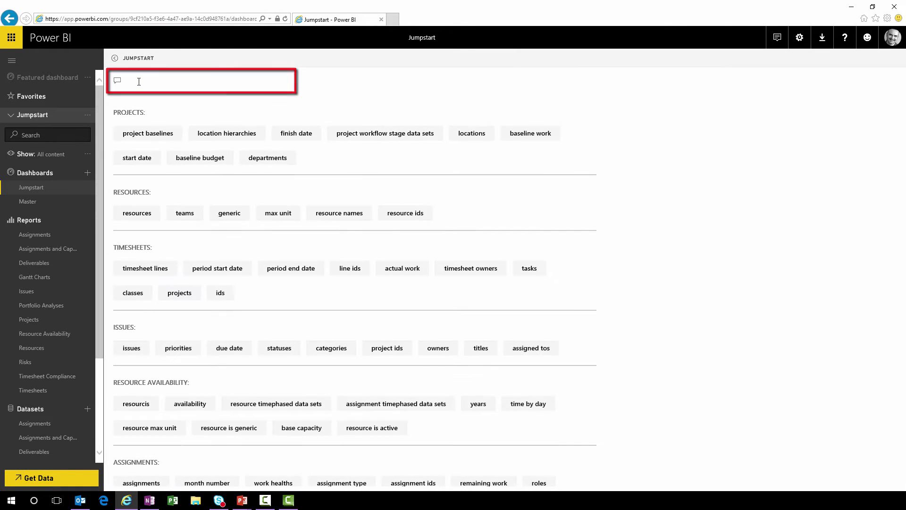
pyautogui.write('s')
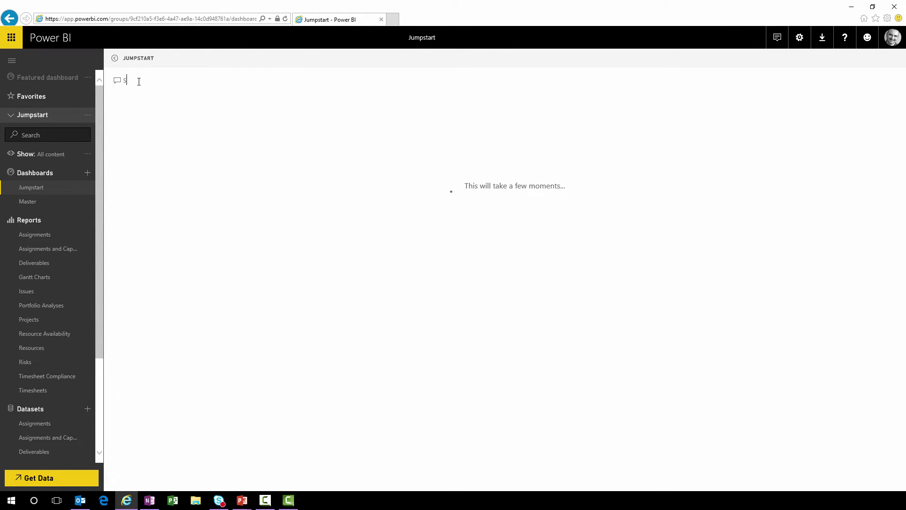
pyautogui.write('how count of proje')
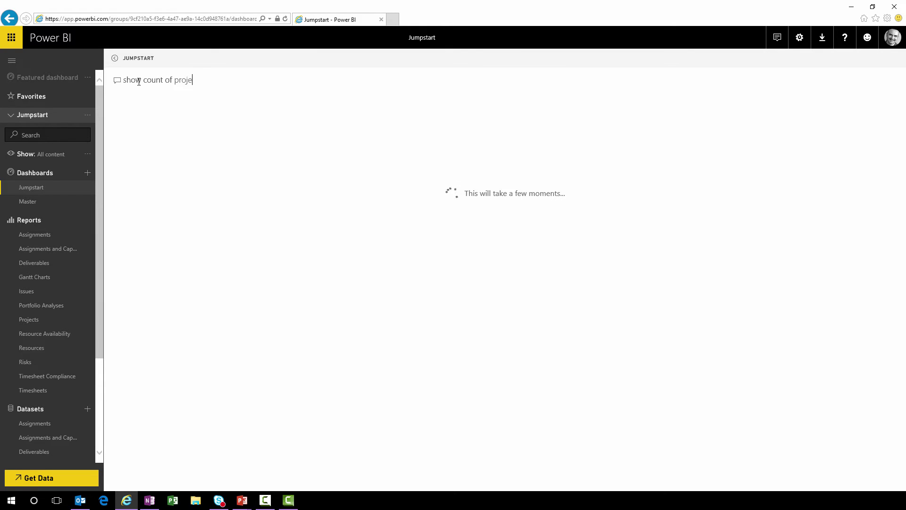
pyautogui.write('cts by Project KPI')
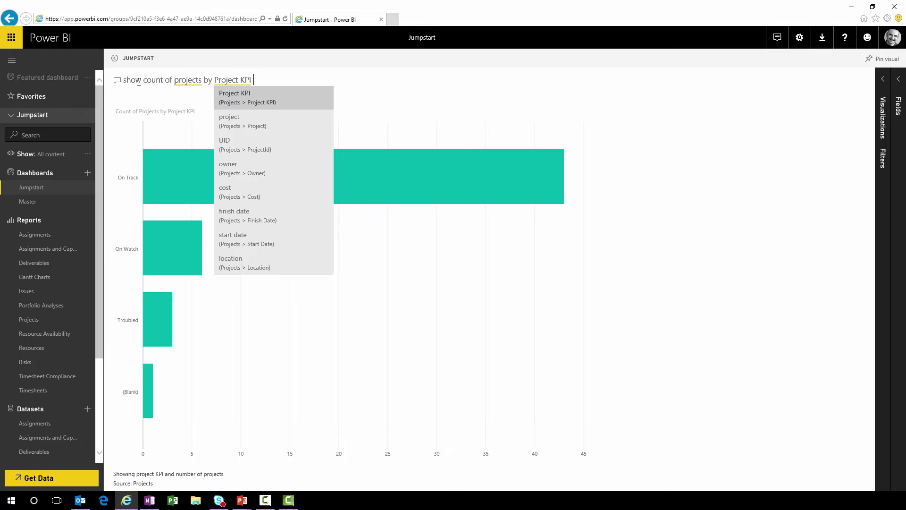
pyautogui.write(' as pie')
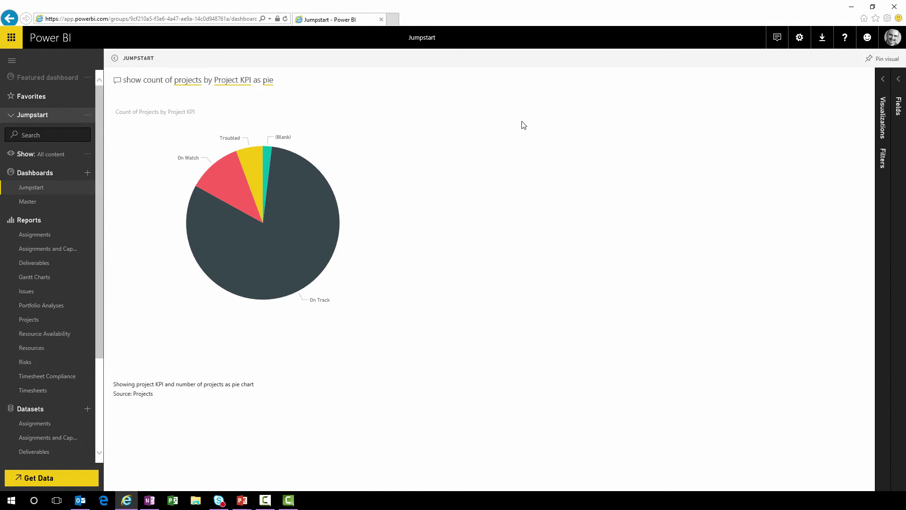
# Replace the Q&A question with 'show project name by cost variance by department'
pyautogui.tripleClick(277, 81)
pyautogui.press('BackSpace')
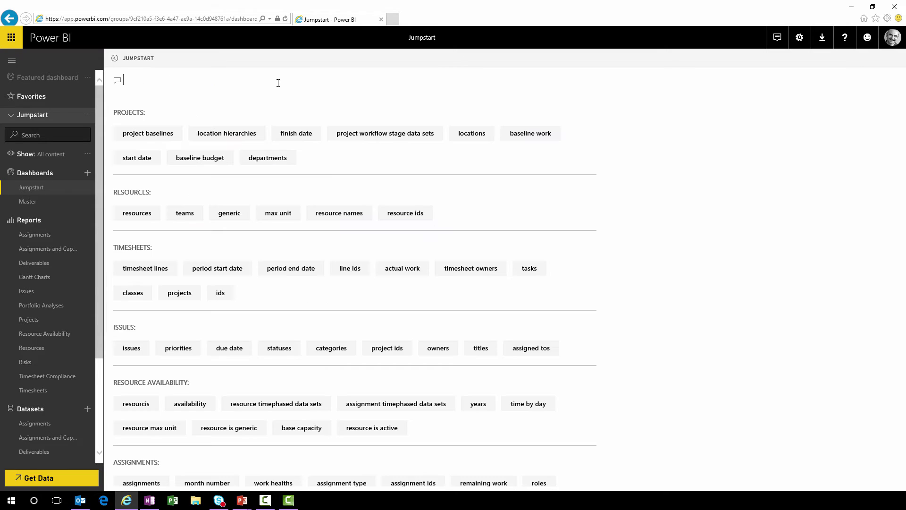
pyautogui.write('show projec')
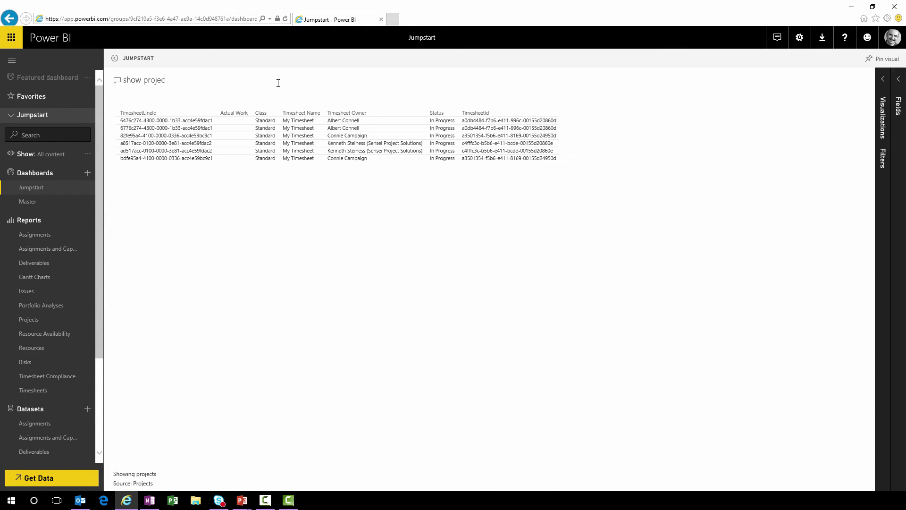
pyautogui.write('t name b')
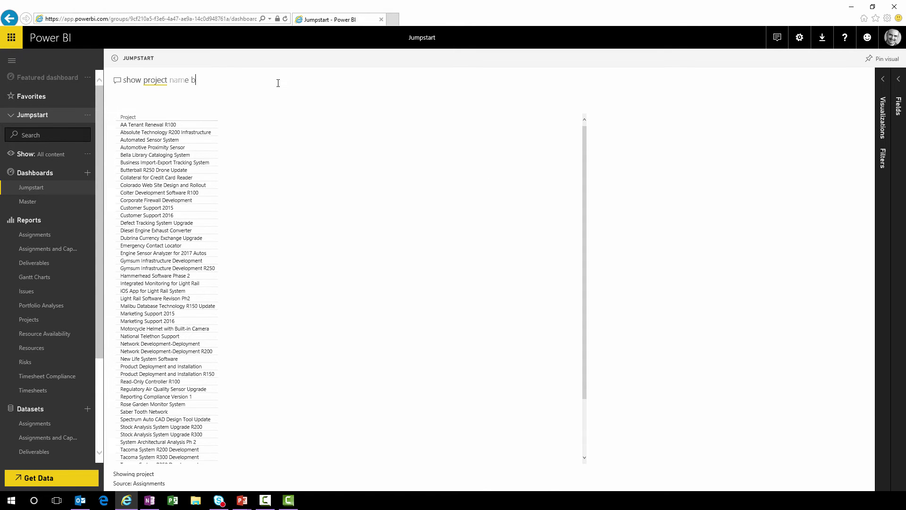
pyautogui.write('y cost variance')
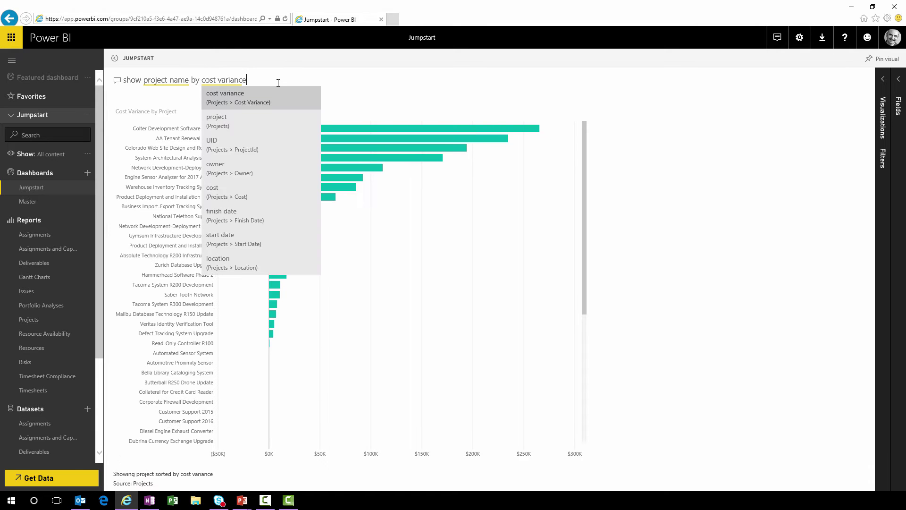
pyautogui.write(' by department')
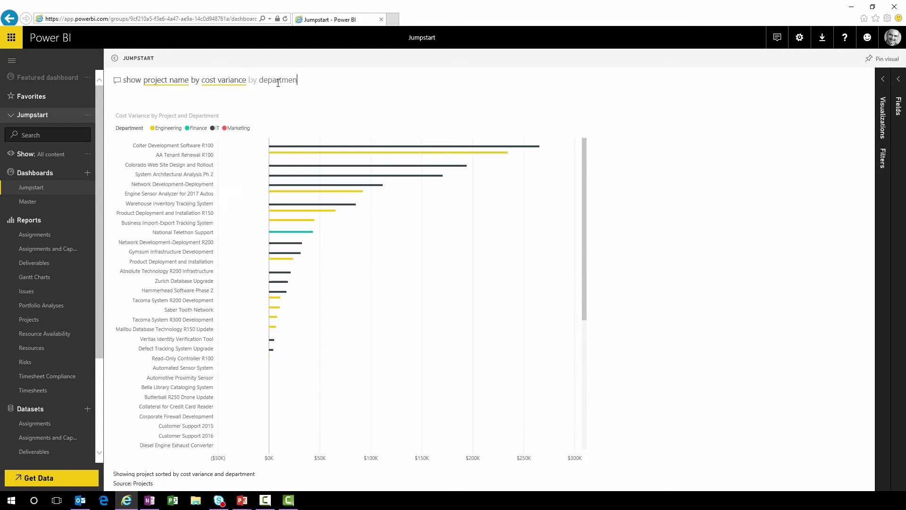
pyautogui.click(699, 97)
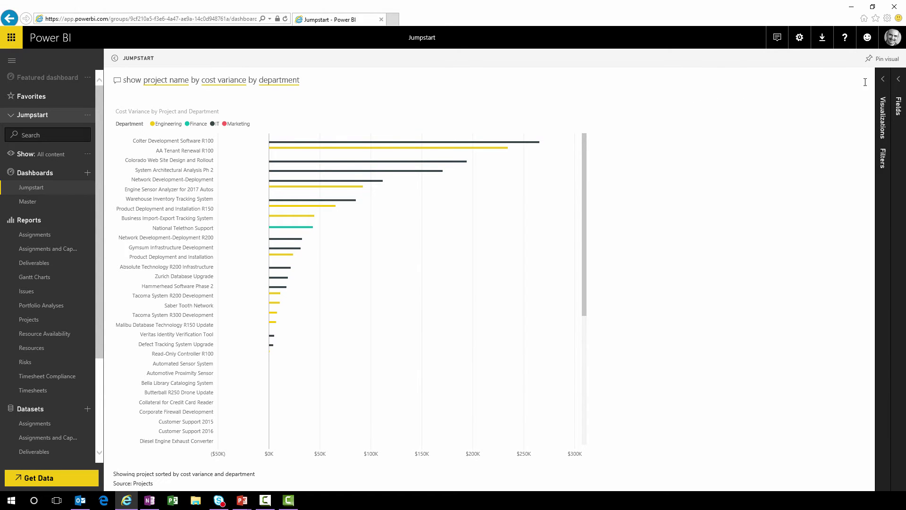
# Change the Q&A answer to a stacked bar chart with data labels on
pyautogui.click(883, 79)
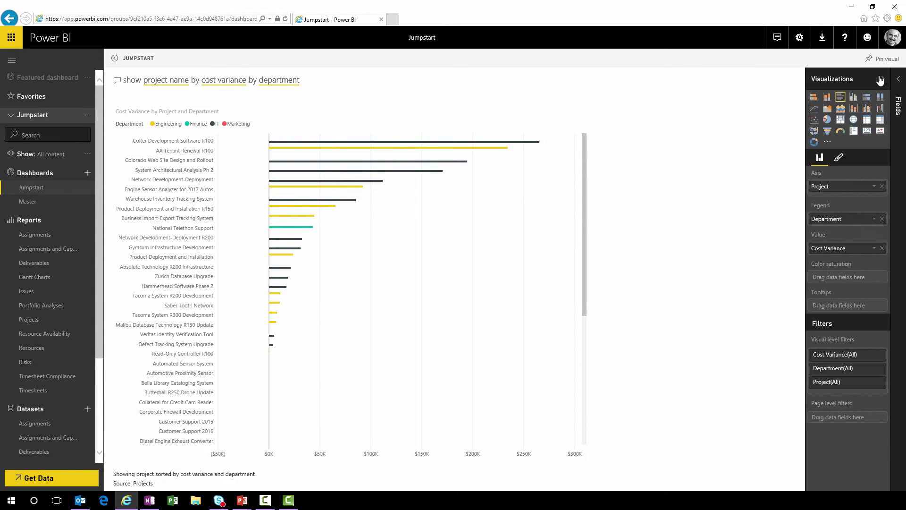
pyautogui.click(814, 98)
pyautogui.click(839, 159)
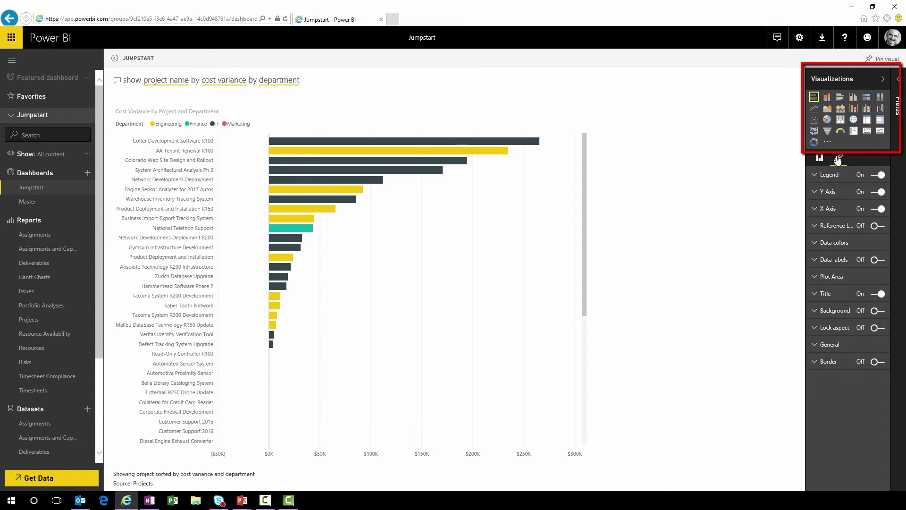
pyautogui.click(878, 259)
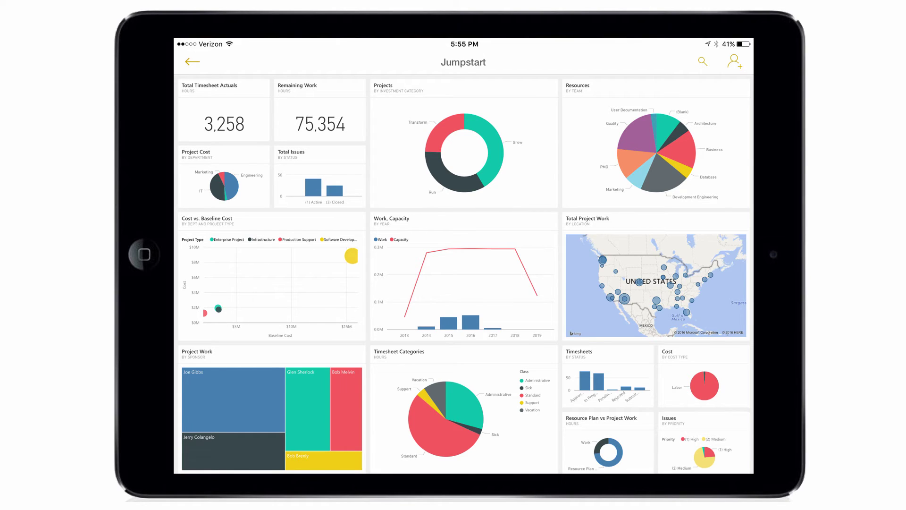
# Open the full Issues report behind the Total Issues tile and show its filters
pyautogui.click(313, 185)
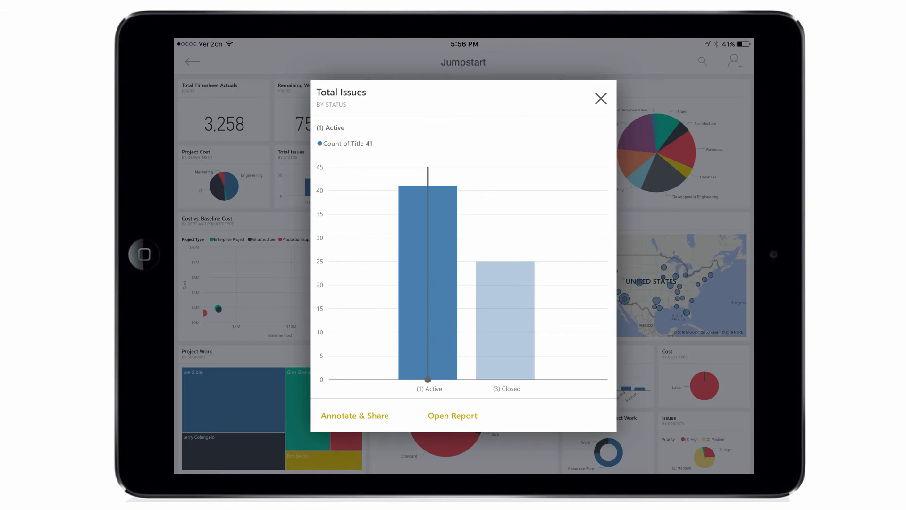
pyautogui.click(453, 415)
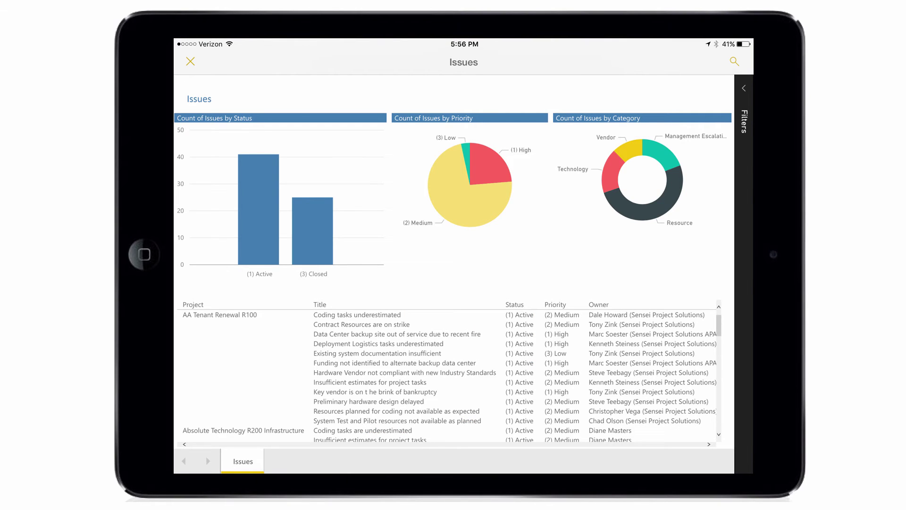
pyautogui.click(744, 122)
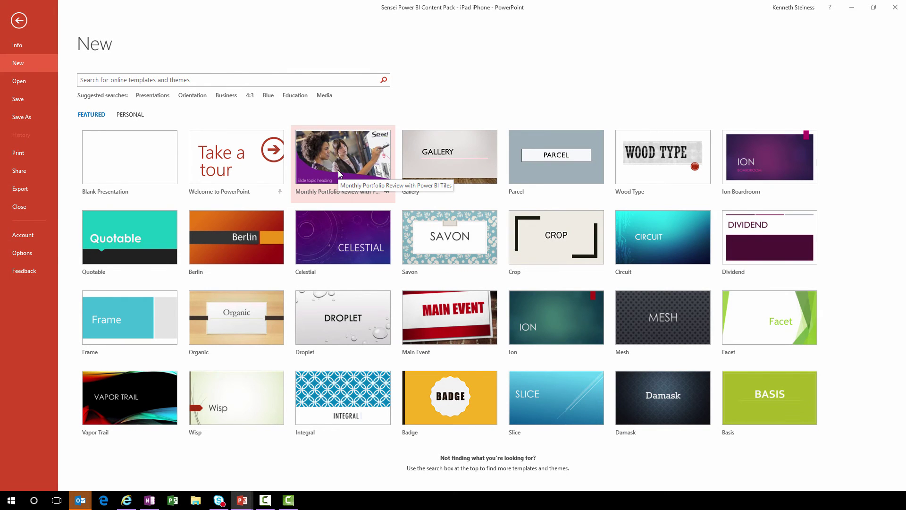
# Create a presentation from the Monthly Portfolio Review with Power BI Tiles template
pyautogui.click(339, 172)
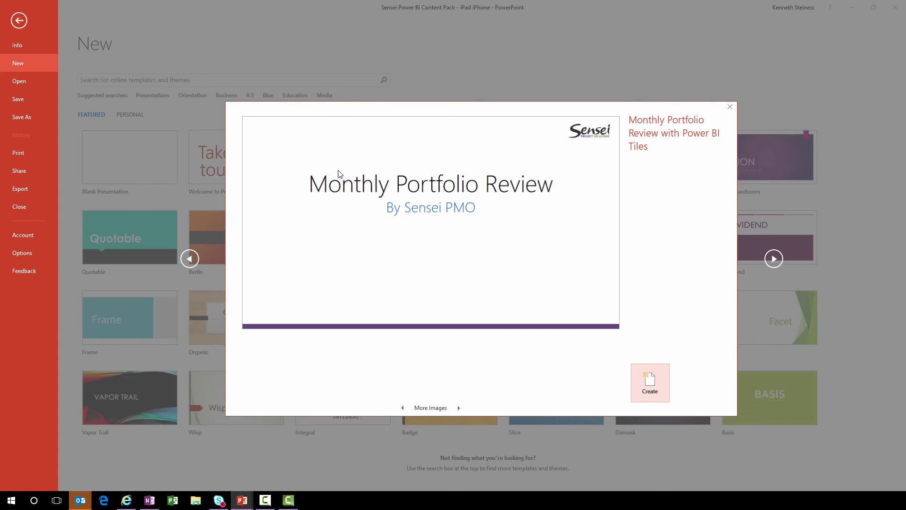
pyautogui.click(649, 389)
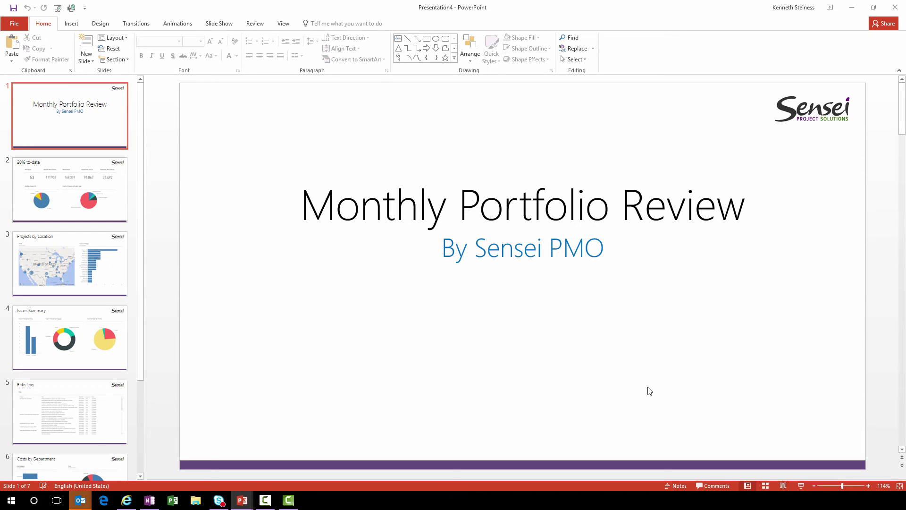
# Browse slides 2 to 7 and scroll the Projects Costs table on Cost Variance by Project
pyautogui.click(78, 190)
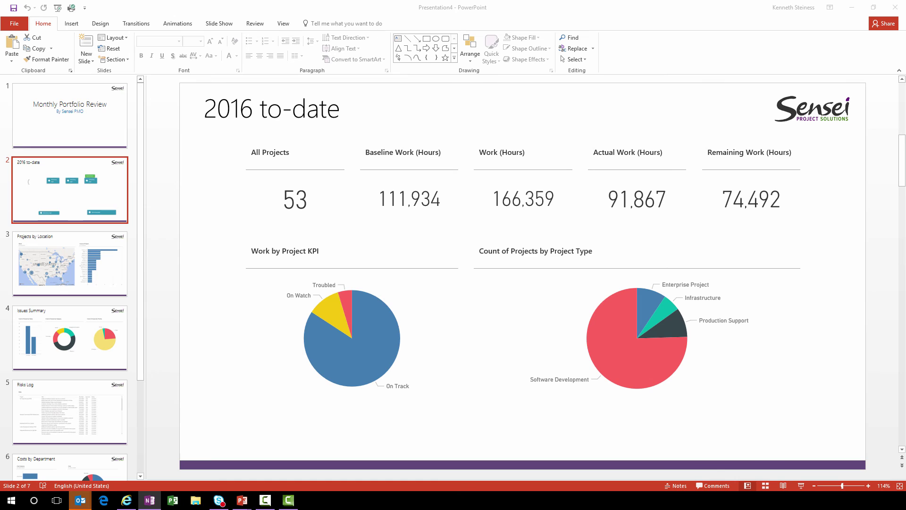
pyautogui.click(85, 281)
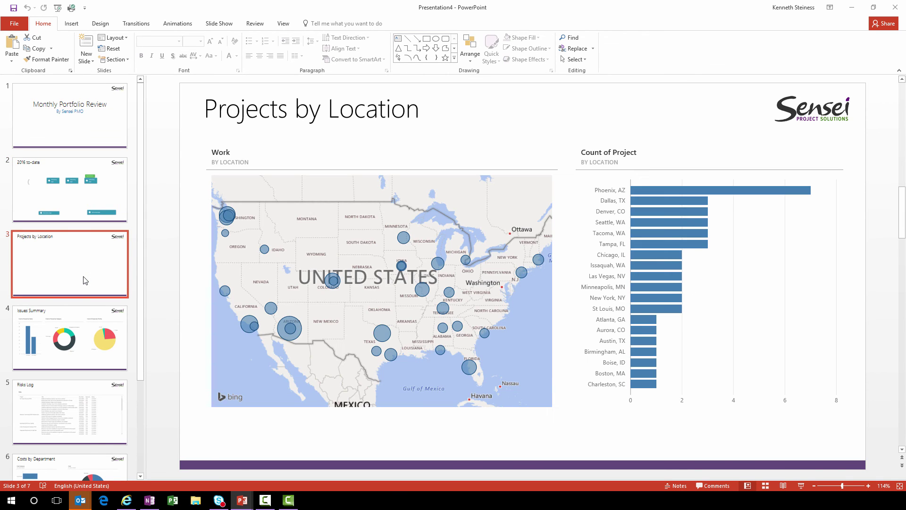
pyautogui.click(78, 334)
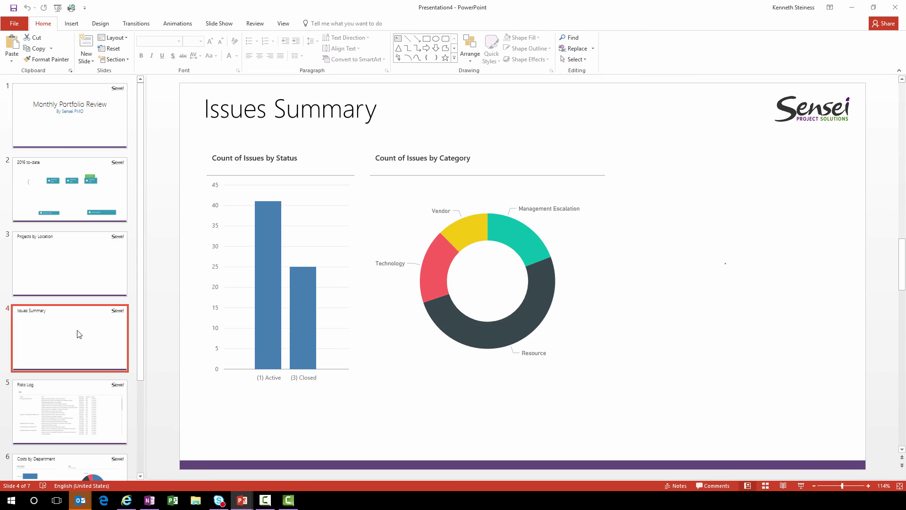
pyautogui.click(79, 398)
pyautogui.scroll(-3, 78, 397)
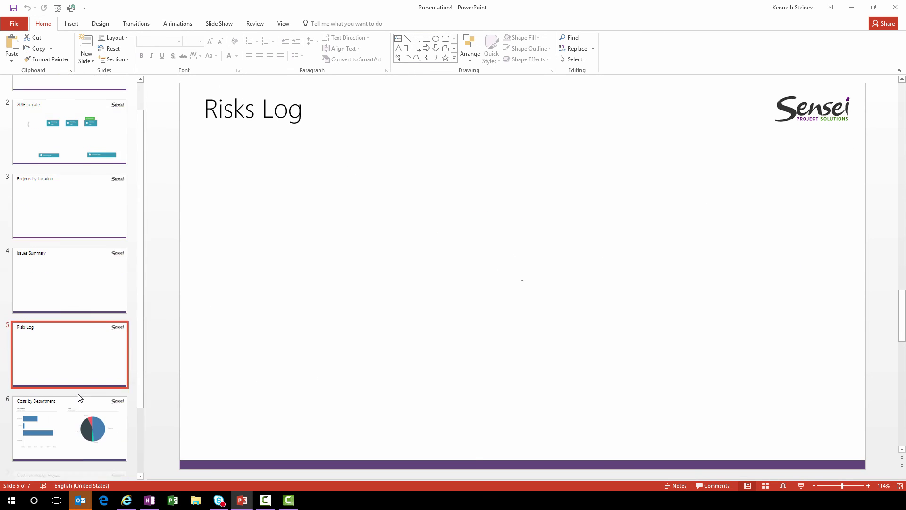
pyautogui.click(78, 398)
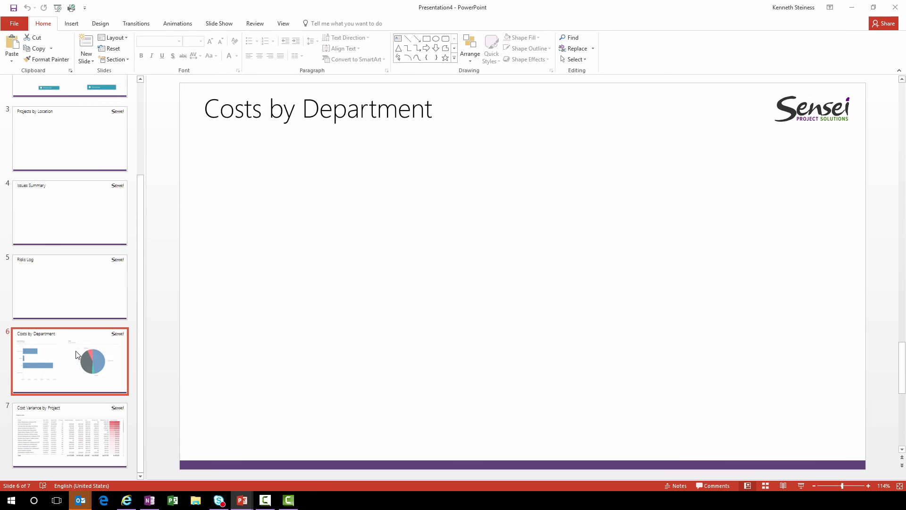
pyautogui.click(76, 428)
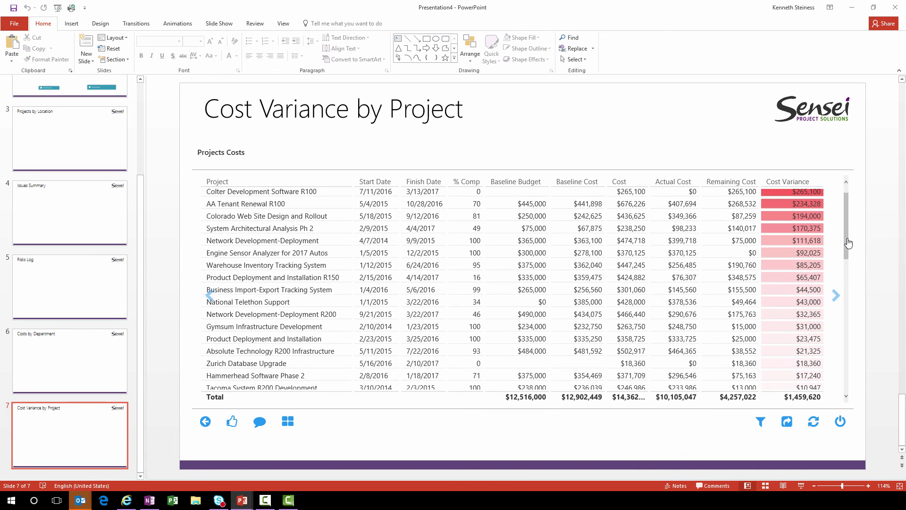
pyautogui.moveTo(846, 238); pyautogui.dragTo(850, 314)
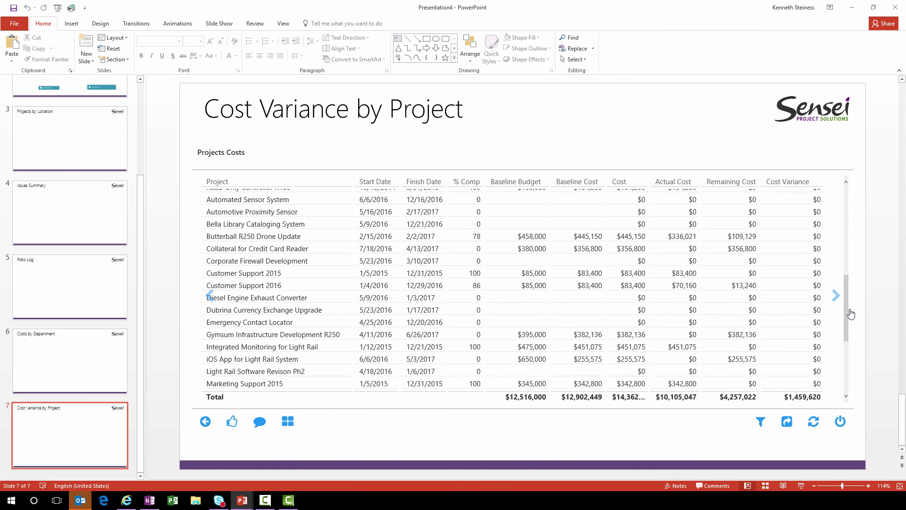